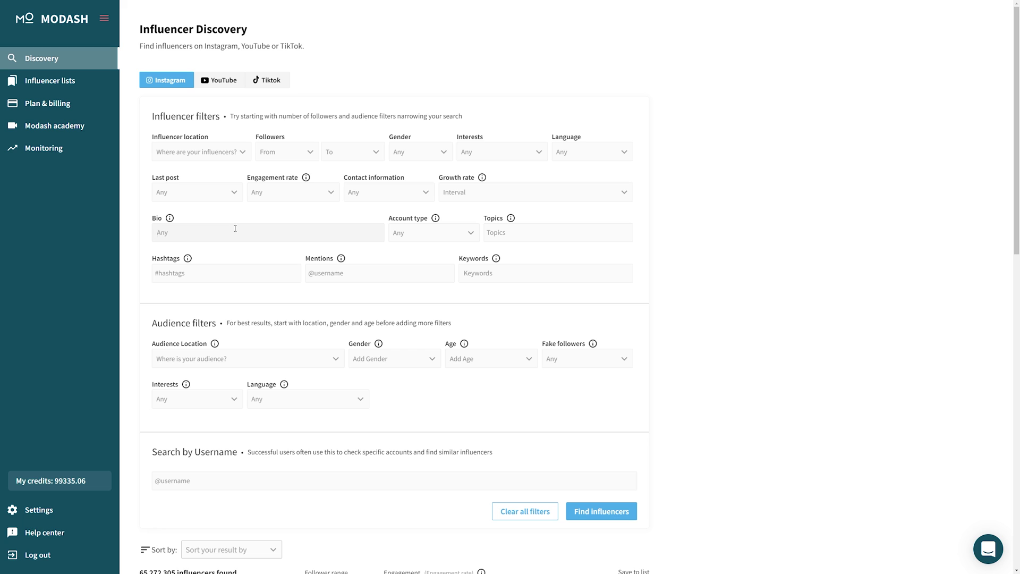
Enter the keyword 'yoga' in a filter field on the Instagram Discovery page
{"action": "left_click", "coordinate": [235, 228]}
{"action": "type", "text": "yoga"}
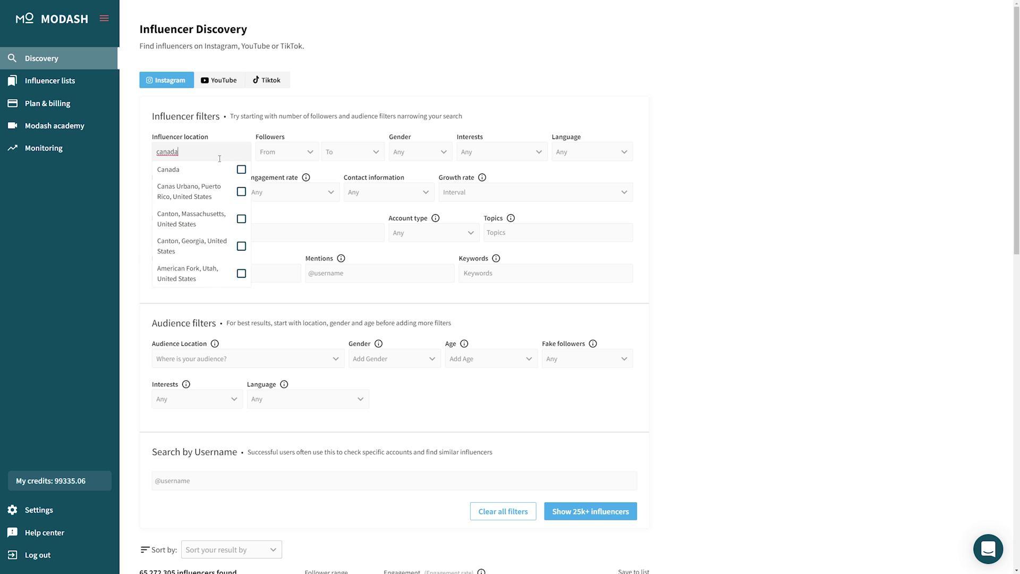
Select Canada as the location and set followers from 10,000 to 100,000
{"action": "left_click", "coordinate": [235, 168]}
{"action": "left_click", "coordinate": [828, 237]}
{"action": "left_click", "coordinate": [287, 152]}
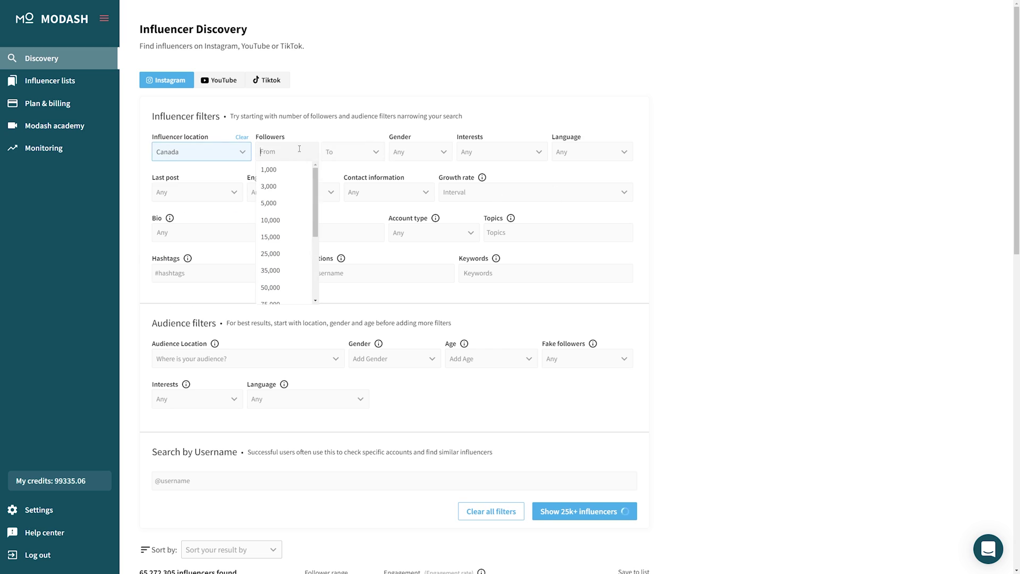
{"action": "left_click", "coordinate": [289, 218]}
{"action": "left_click", "coordinate": [355, 149]}
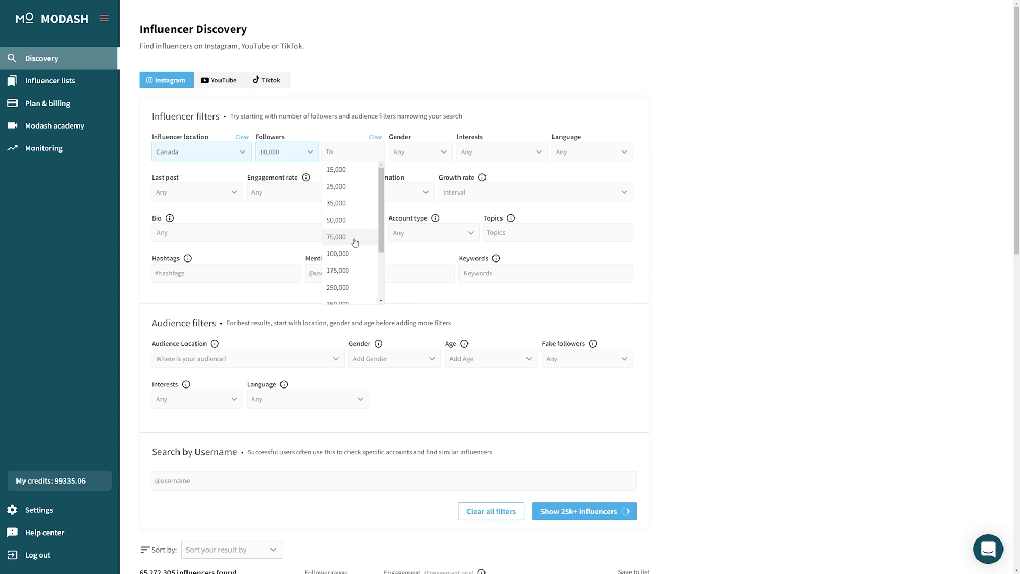
{"action": "left_click", "coordinate": [352, 254]}
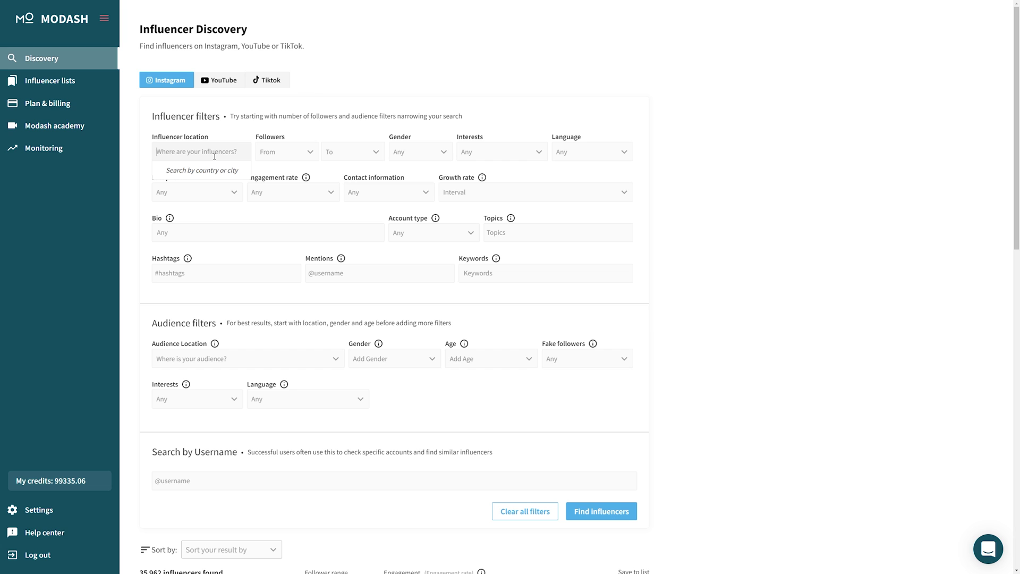
Add Estonia and Canada as influencer locations
{"action": "type", "text": "estonia"}
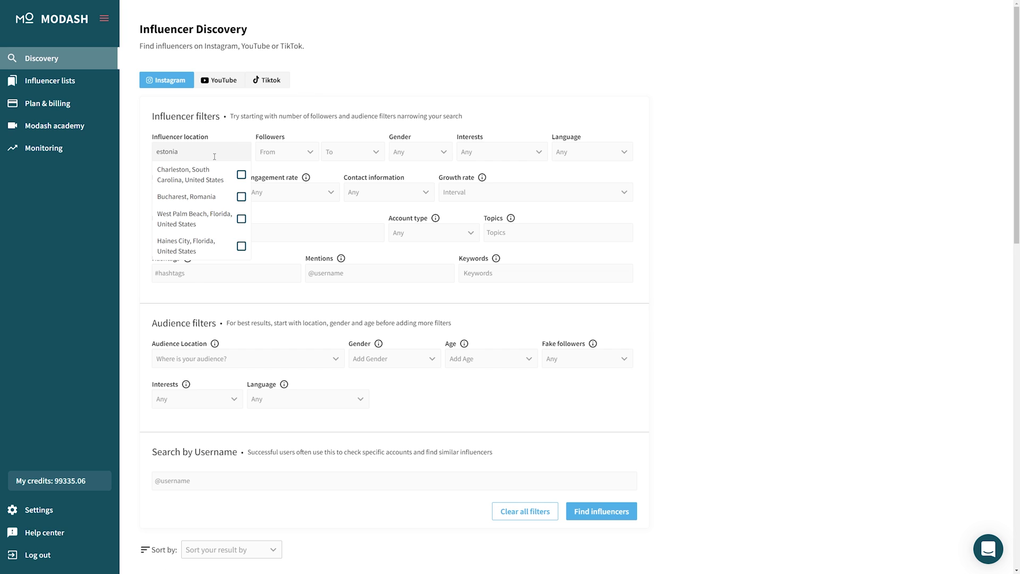
{"action": "left_click", "coordinate": [216, 169]}
{"action": "type", "text": "canada"}
{"action": "left_click", "coordinate": [239, 169]}
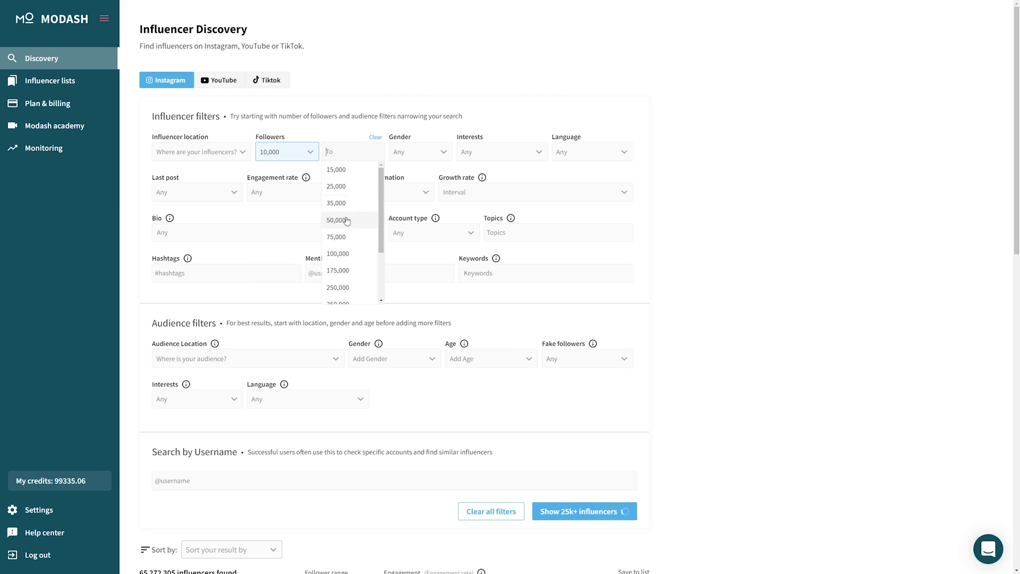
Cap followers at 100,000, require at least 4% engagement, and set audience location to Germany
{"action": "left_click", "coordinate": [338, 254]}
{"action": "left_click", "coordinate": [292, 193]}
{"action": "left_click", "coordinate": [273, 260]}
{"action": "left_click", "coordinate": [207, 365]}
{"action": "type", "text": "germany"}
{"action": "scroll", "coordinate": [207, 366], "scroll_direction": "down", "scroll_amount": 2}
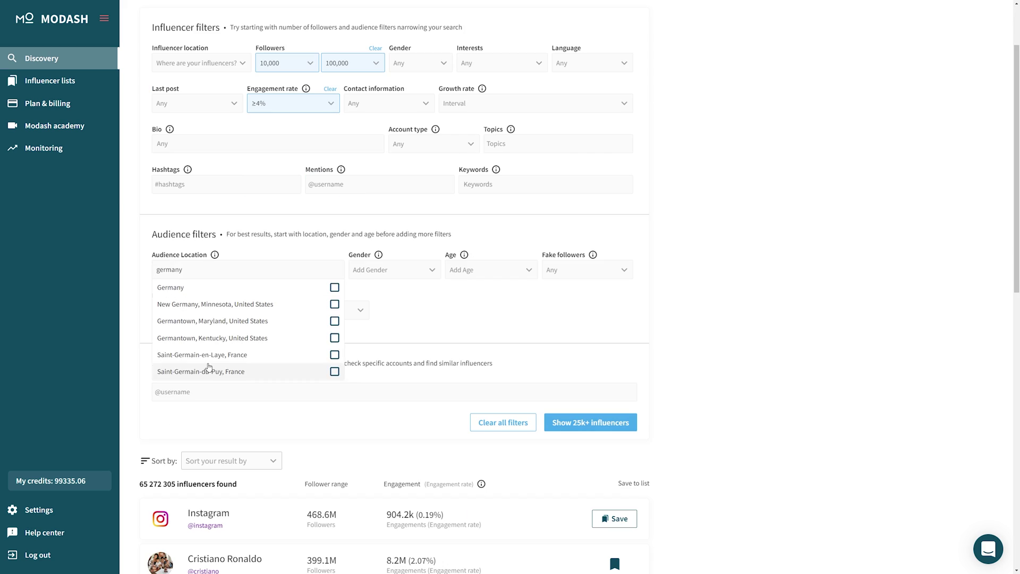
{"action": "left_click", "coordinate": [208, 288]}
Add Fitness & Yoga as the interest and apply the filters
{"action": "scroll", "coordinate": [603, 446], "scroll_direction": "down", "scroll_amount": 8}
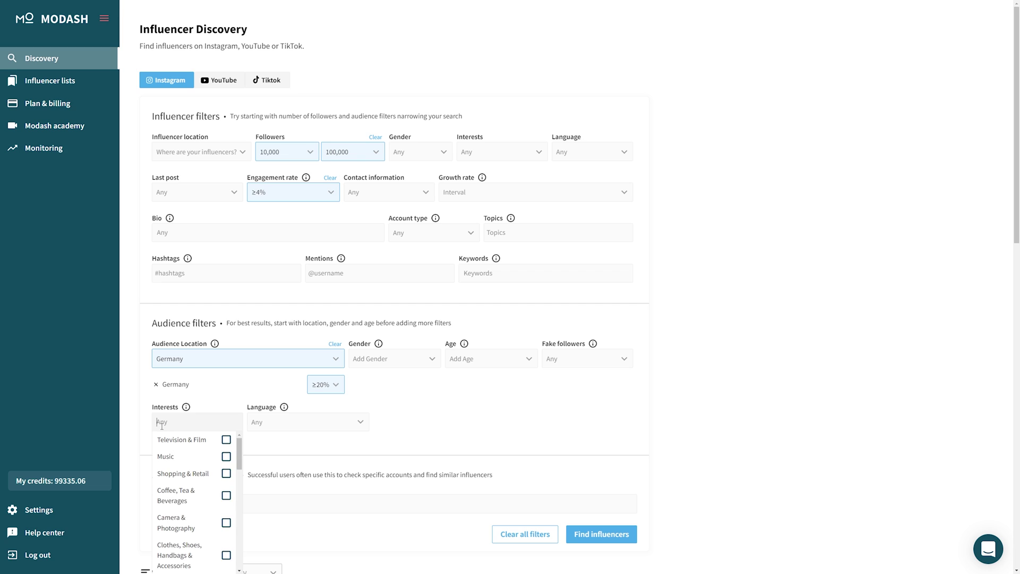
{"action": "scroll", "coordinate": [161, 426], "scroll_direction": "down", "scroll_amount": 3}
{"action": "type", "text": "yoga"}
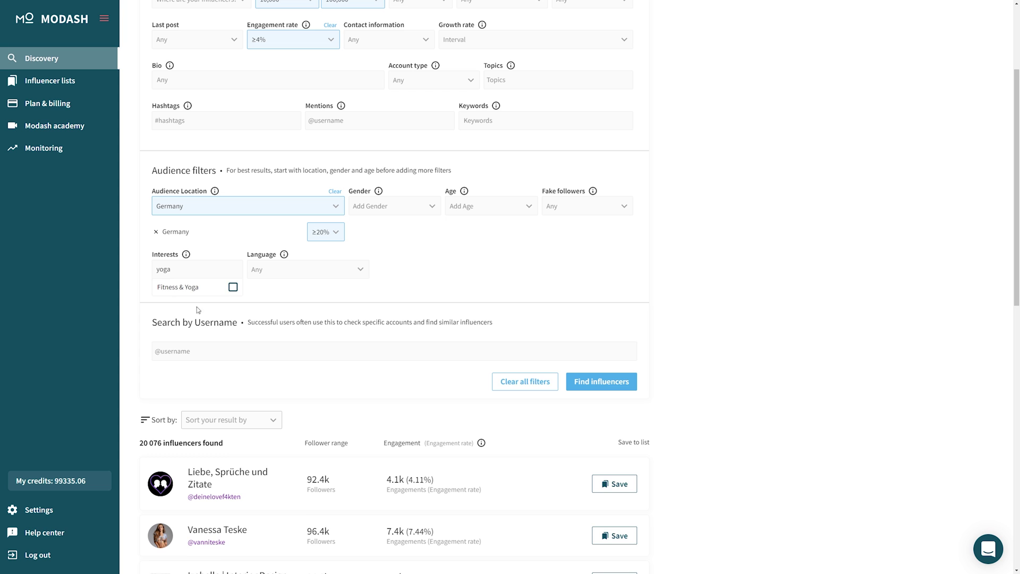
{"action": "left_click", "coordinate": [195, 288]}
{"action": "left_click", "coordinate": [773, 411]}
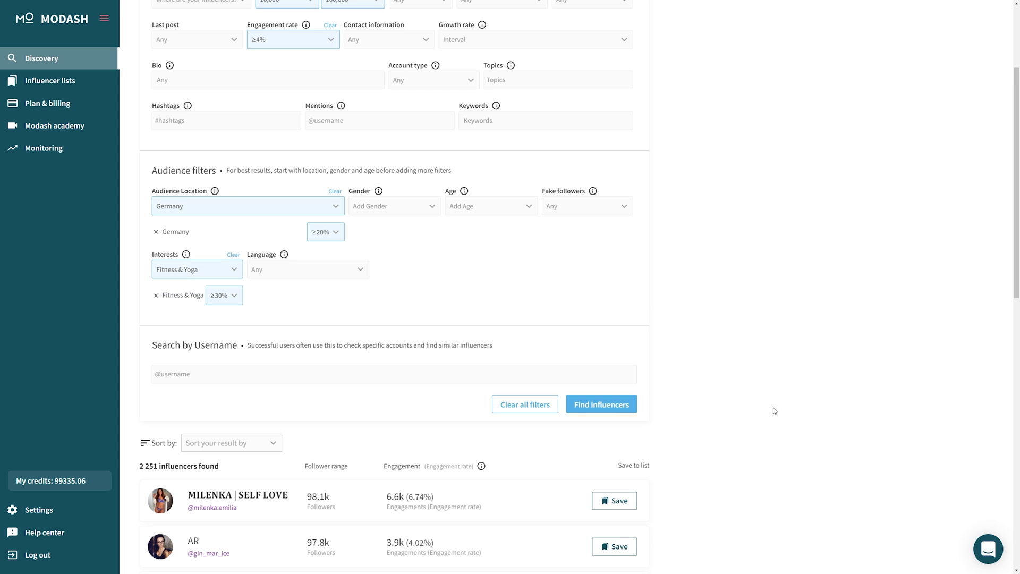
{"action": "scroll", "coordinate": [783, 413], "scroll_direction": "down", "scroll_amount": 8}
{"action": "scroll", "coordinate": [783, 413], "scroll_direction": "down", "scroll_amount": 3}
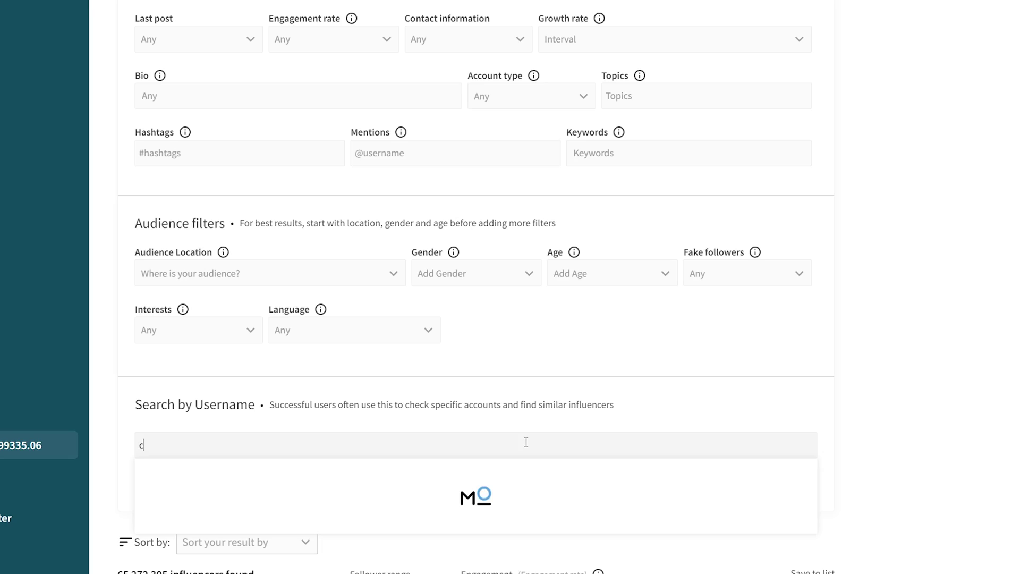
Look up an influencer via Search by Username, then start Import influencers
{"action": "type", "text": "ristiano"}
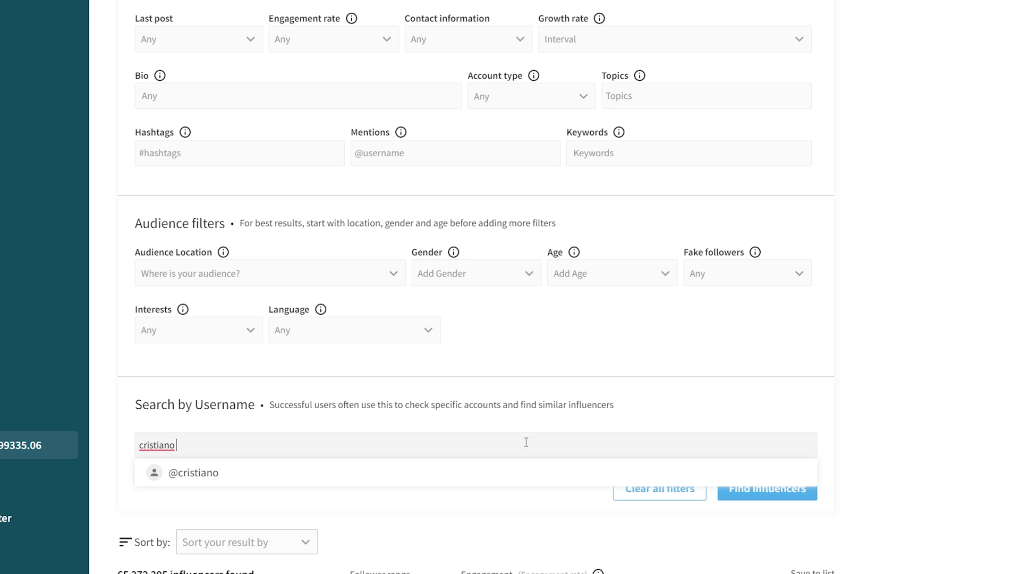
{"action": "left_click", "coordinate": [421, 477]}
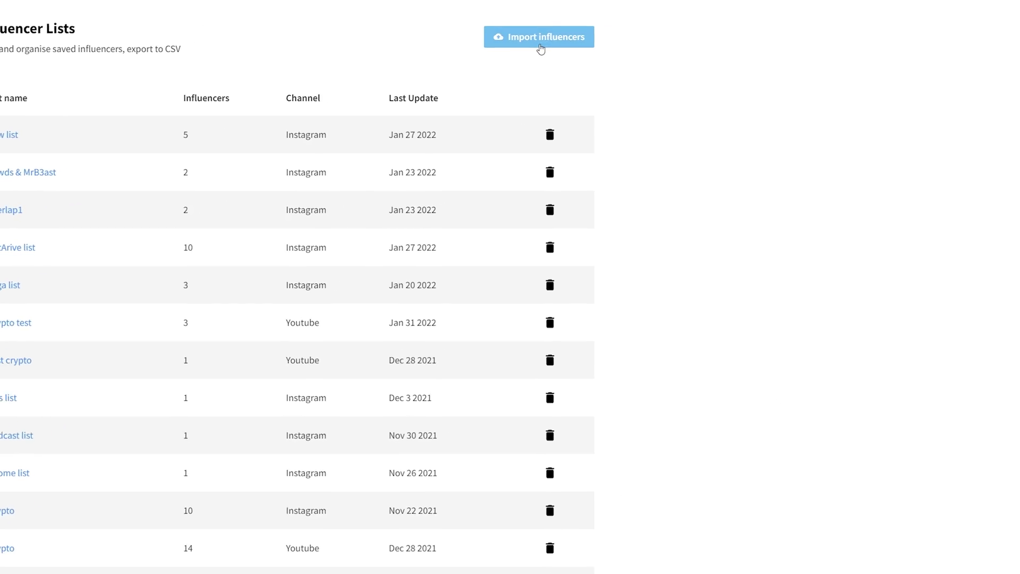
{"action": "left_click", "coordinate": [540, 45]}
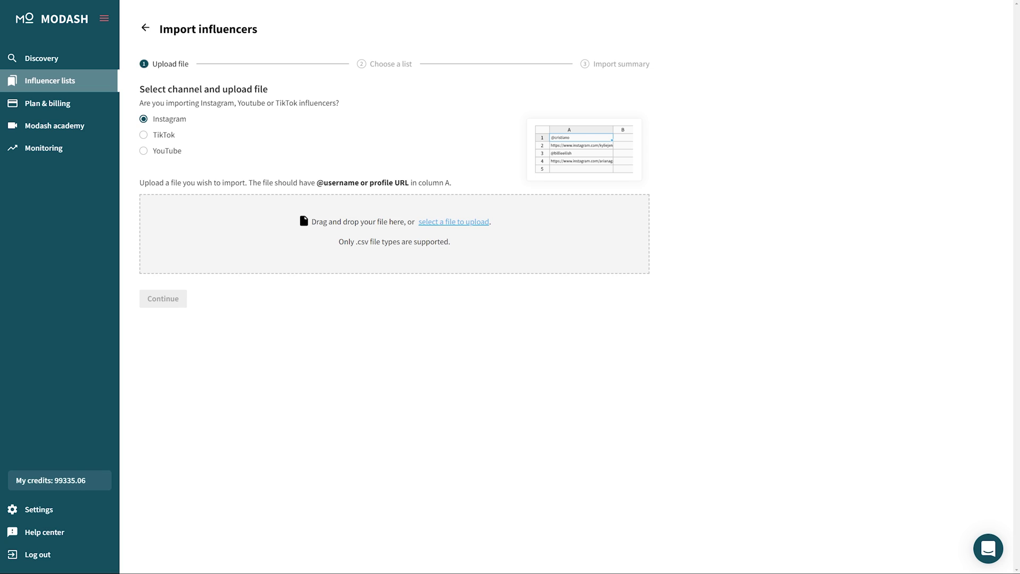
Upload the Test list india CSV and import its 13 influencers into a new list named 'New list'
{"action": "left_click", "coordinate": [440, 222]}
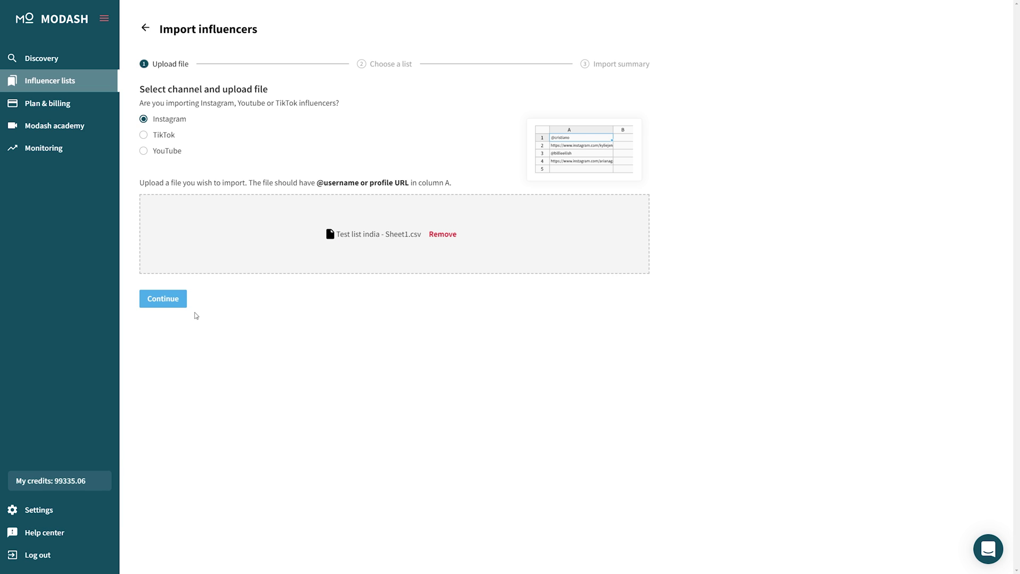
{"action": "left_click", "coordinate": [167, 299]}
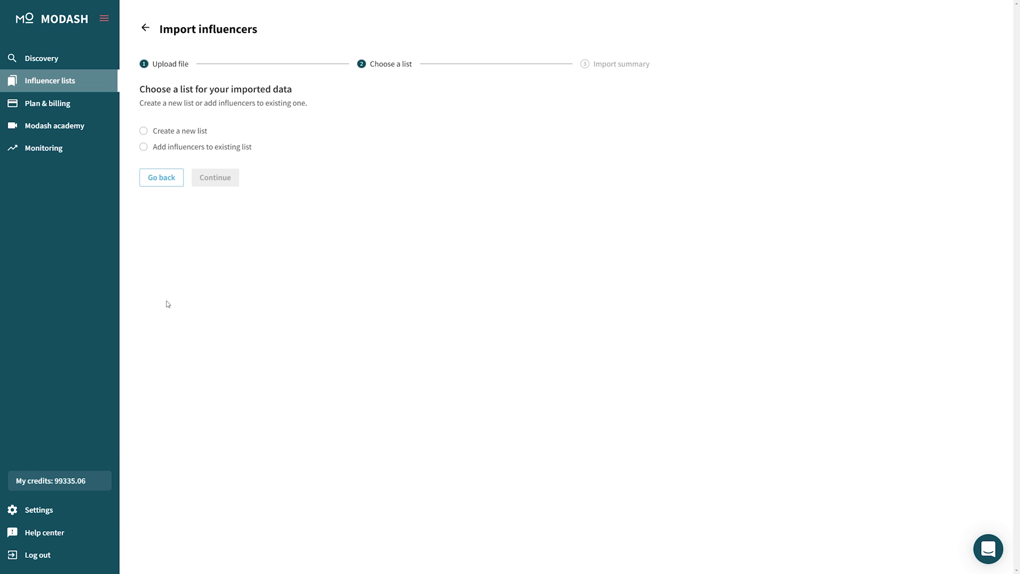
{"action": "left_click", "coordinate": [144, 132]}
{"action": "left_click", "coordinate": [173, 155]}
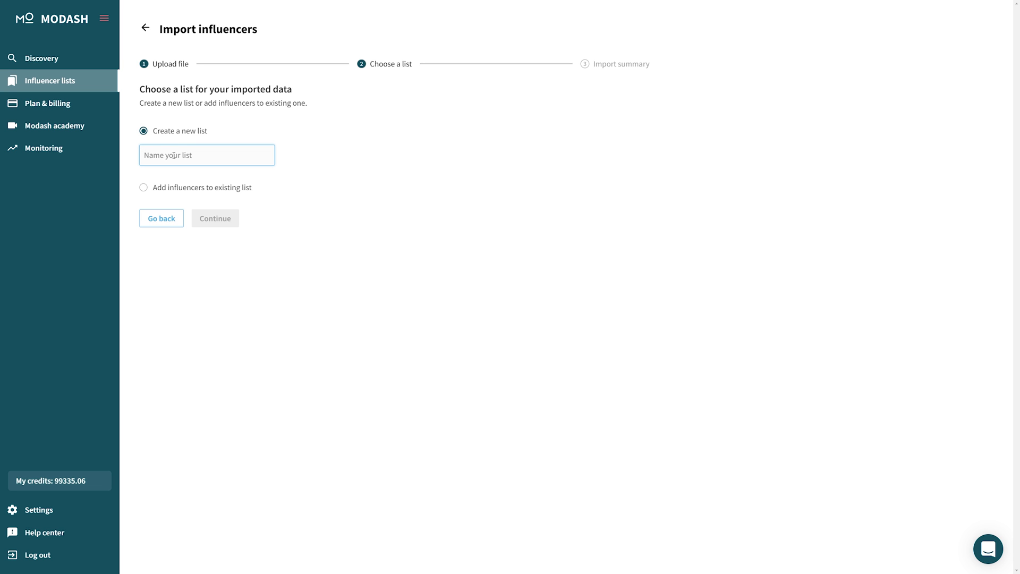
{"action": "type", "text": "New list"}
{"action": "key", "text": "Return"}
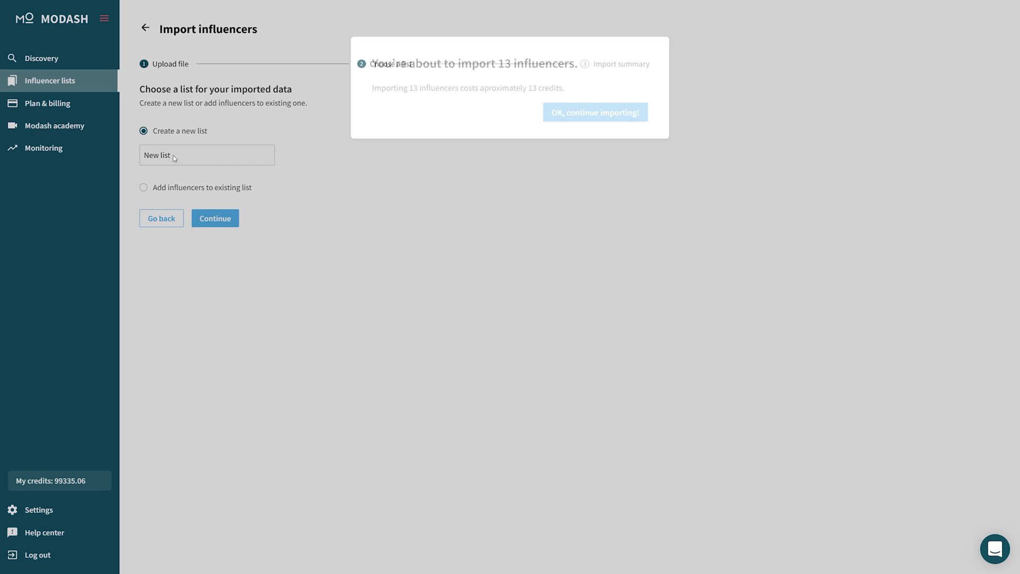
{"action": "left_click", "coordinate": [587, 115]}
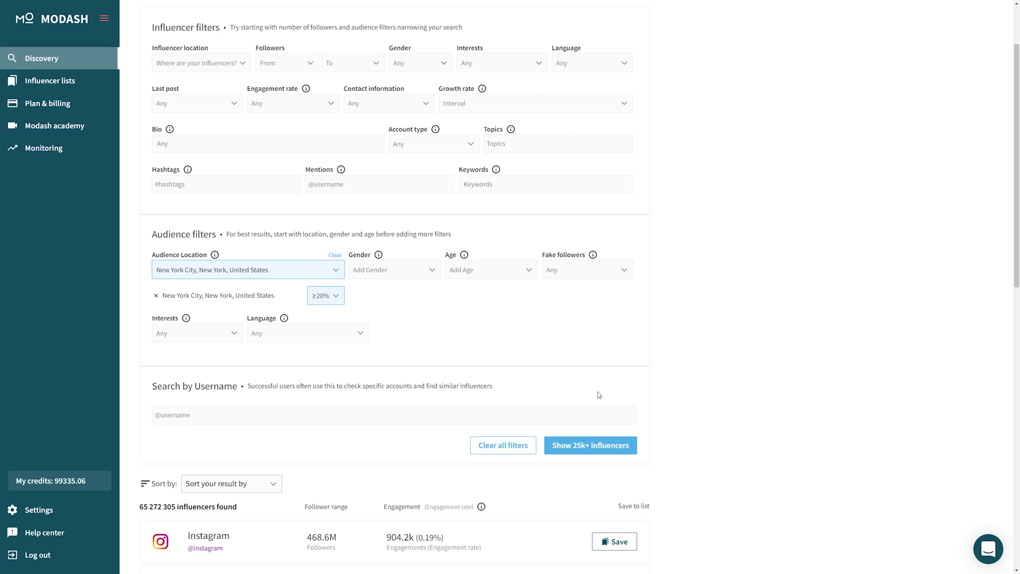
Show the 387 289 influencer results sorted by New York City audience share
{"action": "left_click", "coordinate": [595, 445]}
{"action": "scroll", "coordinate": [600, 451], "scroll_direction": "down", "scroll_amount": 1}
{"action": "scroll", "coordinate": [380, 327], "scroll_direction": "down", "scroll_amount": 3}
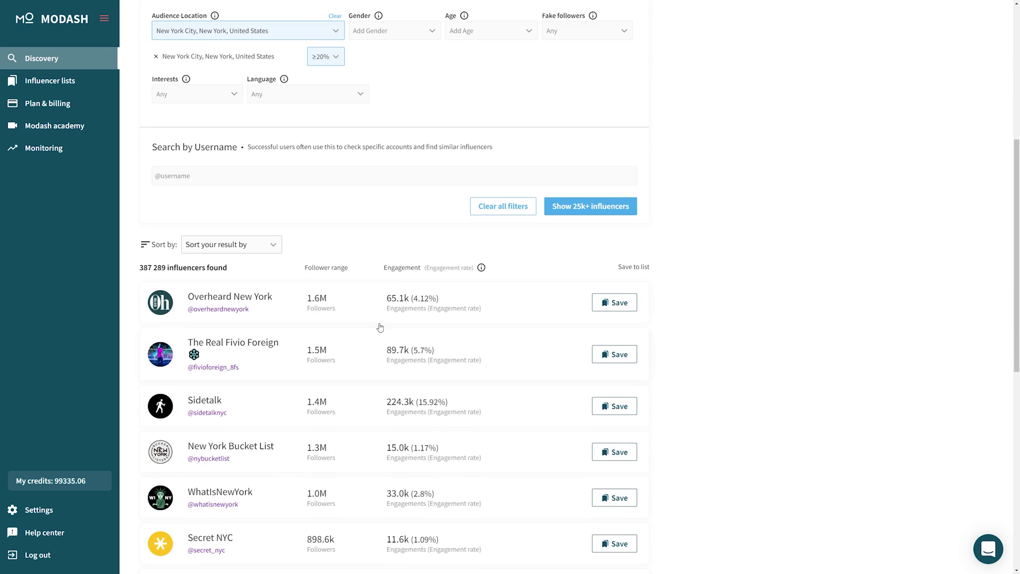
{"action": "left_click", "coordinate": [251, 246]}
{"action": "left_click", "coordinate": [227, 296]}
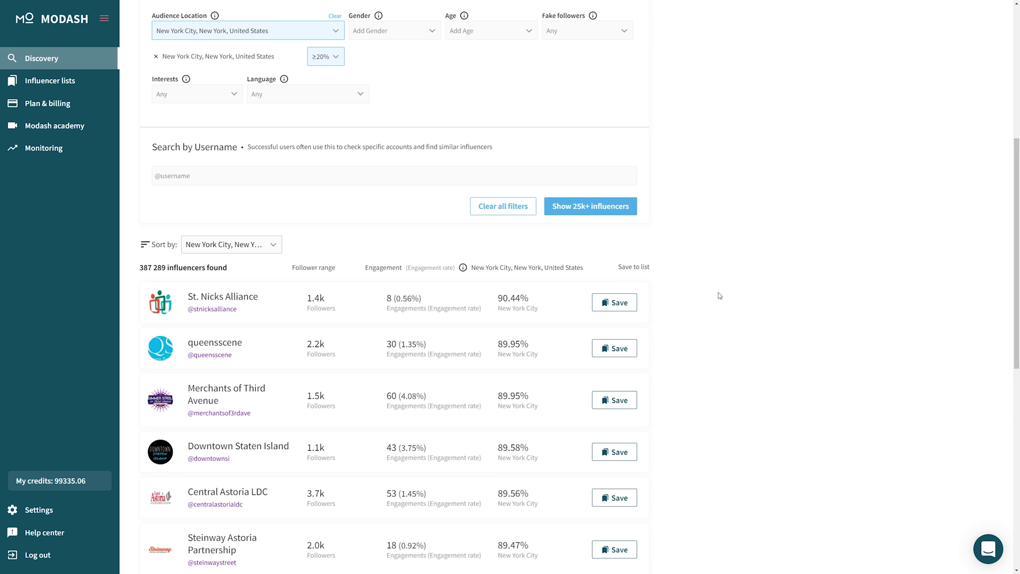
{"action": "scroll", "coordinate": [719, 296], "scroll_direction": "down", "scroll_amount": 1}
{"action": "scroll", "coordinate": [719, 296], "scroll_direction": "down", "scroll_amount": 2}
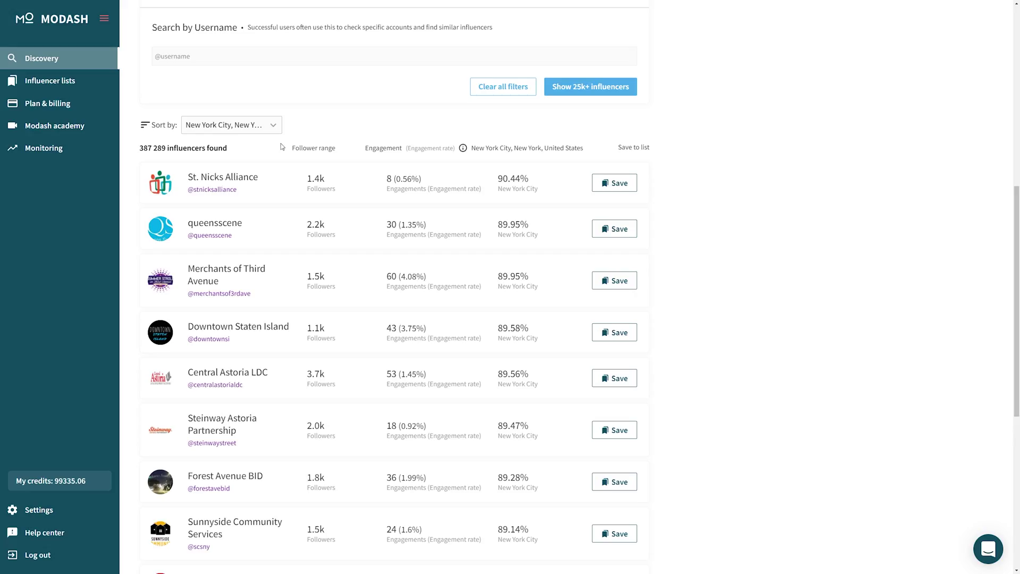
Re-sort the results by Engagements
{"action": "left_click", "coordinate": [232, 125]}
{"action": "left_click", "coordinate": [209, 157]}
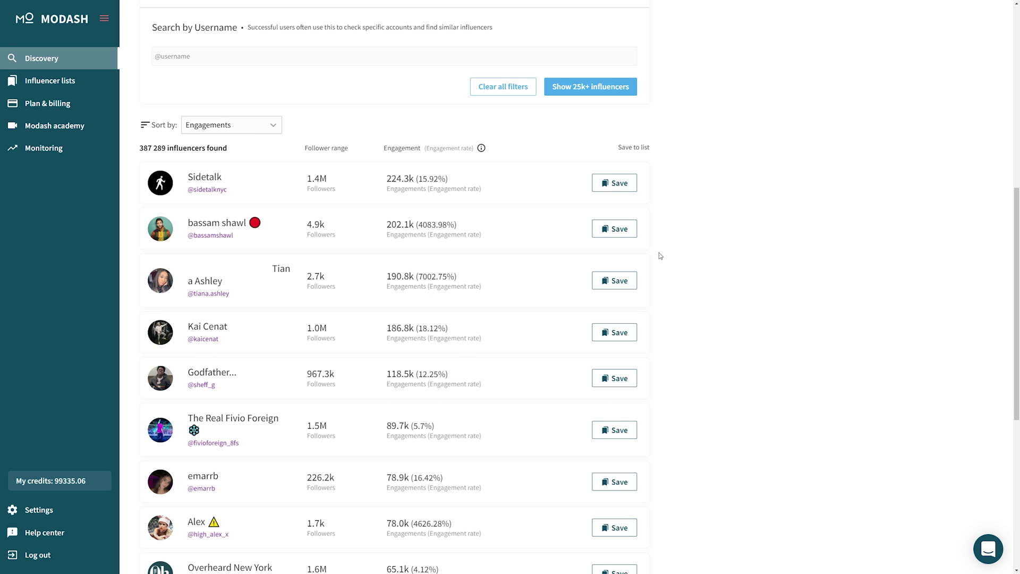
{"action": "scroll", "coordinate": [662, 264], "scroll_direction": "down", "scroll_amount": 6}
{"action": "scroll", "coordinate": [662, 264], "scroll_direction": "up", "scroll_amount": 3}
{"action": "scroll", "coordinate": [662, 264], "scroll_direction": "up", "scroll_amount": 6}
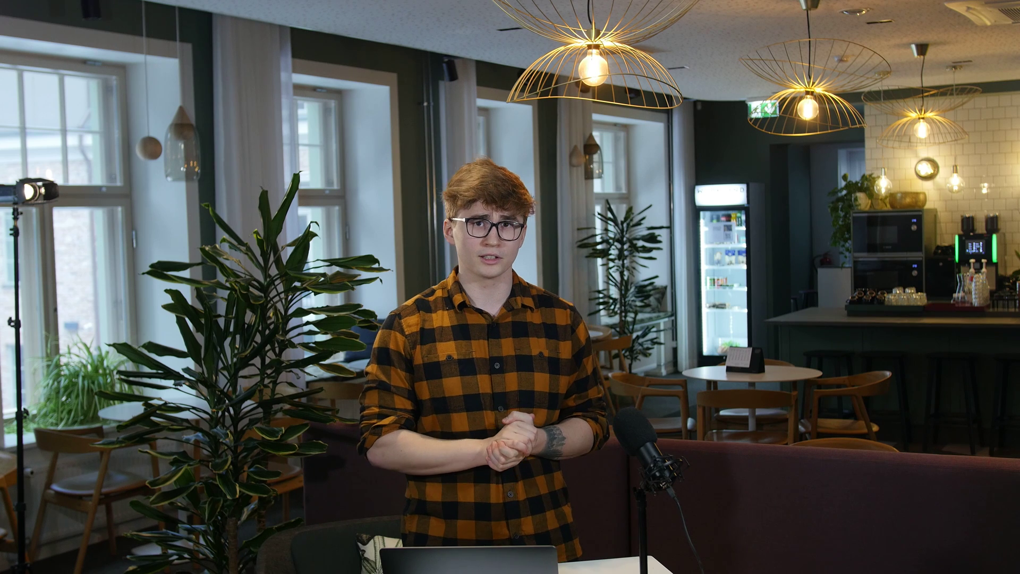